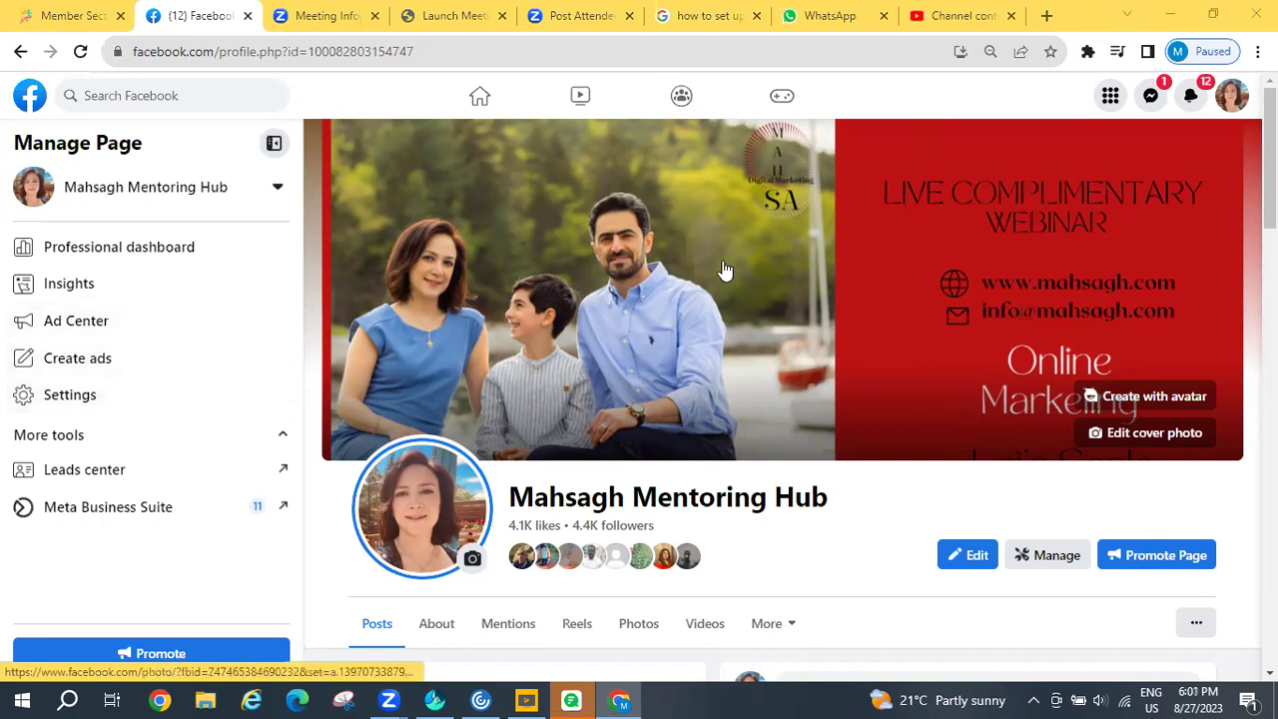
Review the Google results on Facebook page content moderation and the member-area lesson on setting up Moderation Assistant.
click(703, 21)
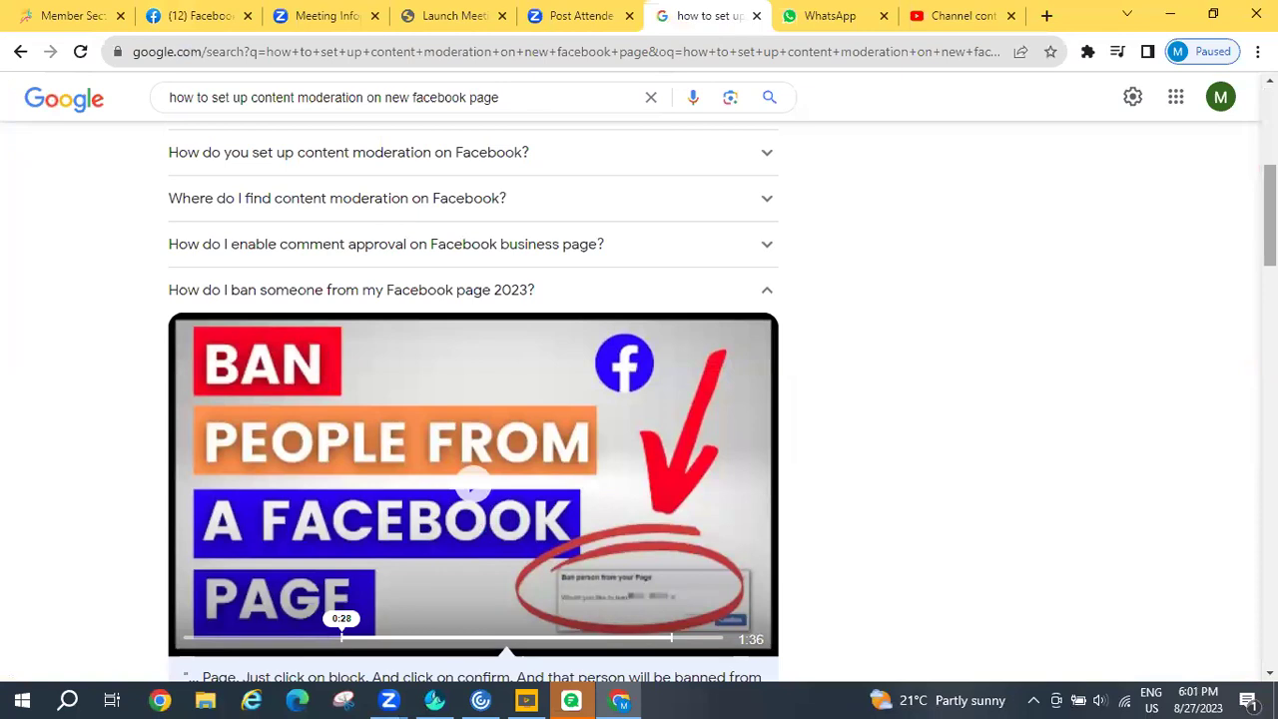
drag(1270, 214, 1270, 139)
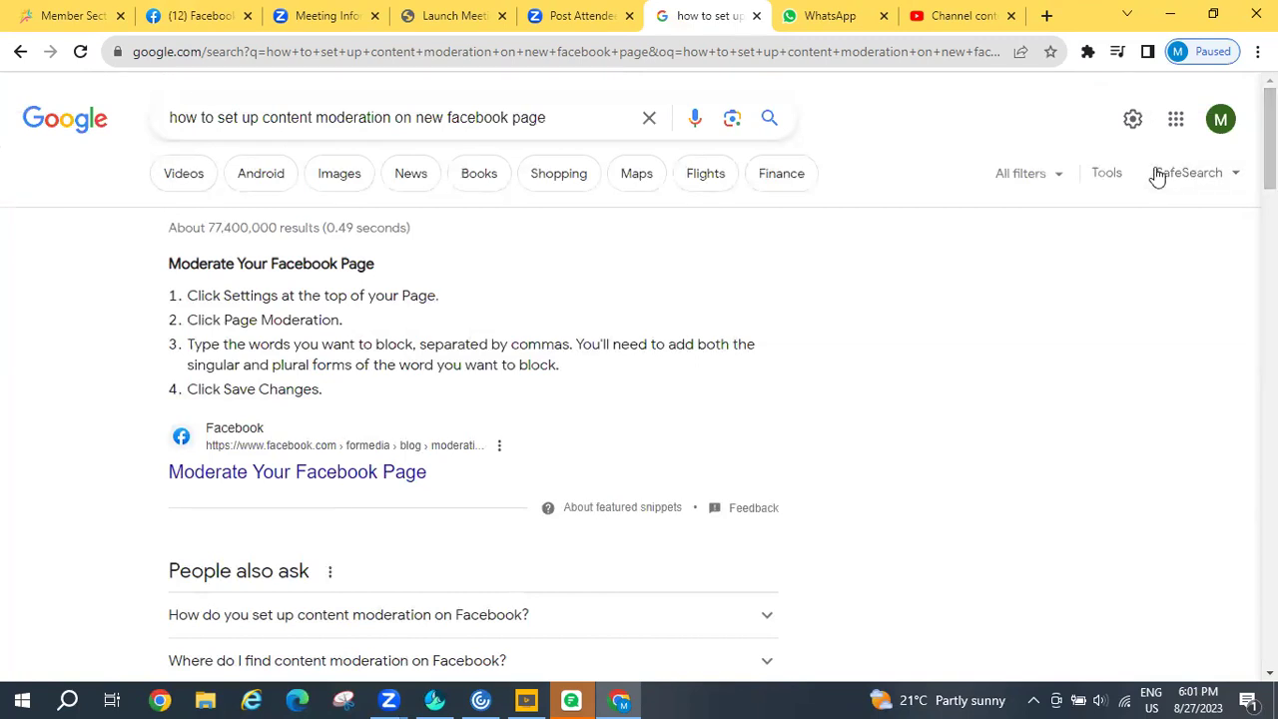
click(72, 16)
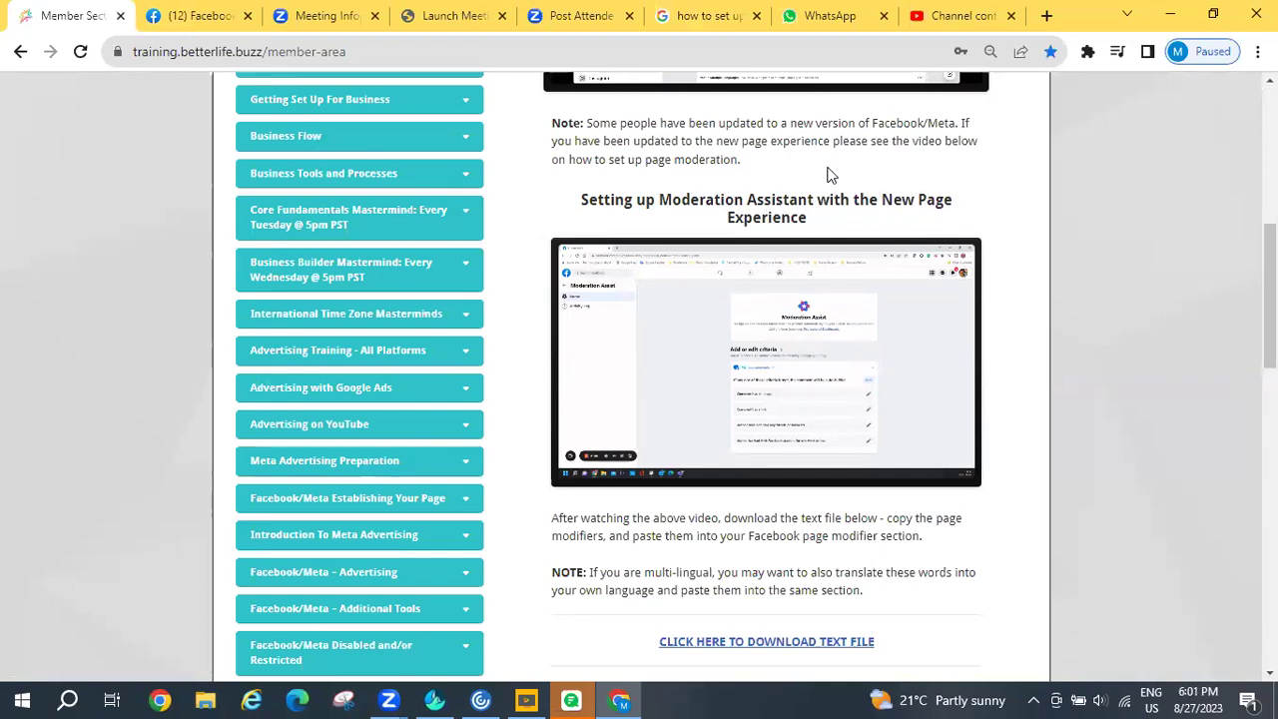
click(689, 17)
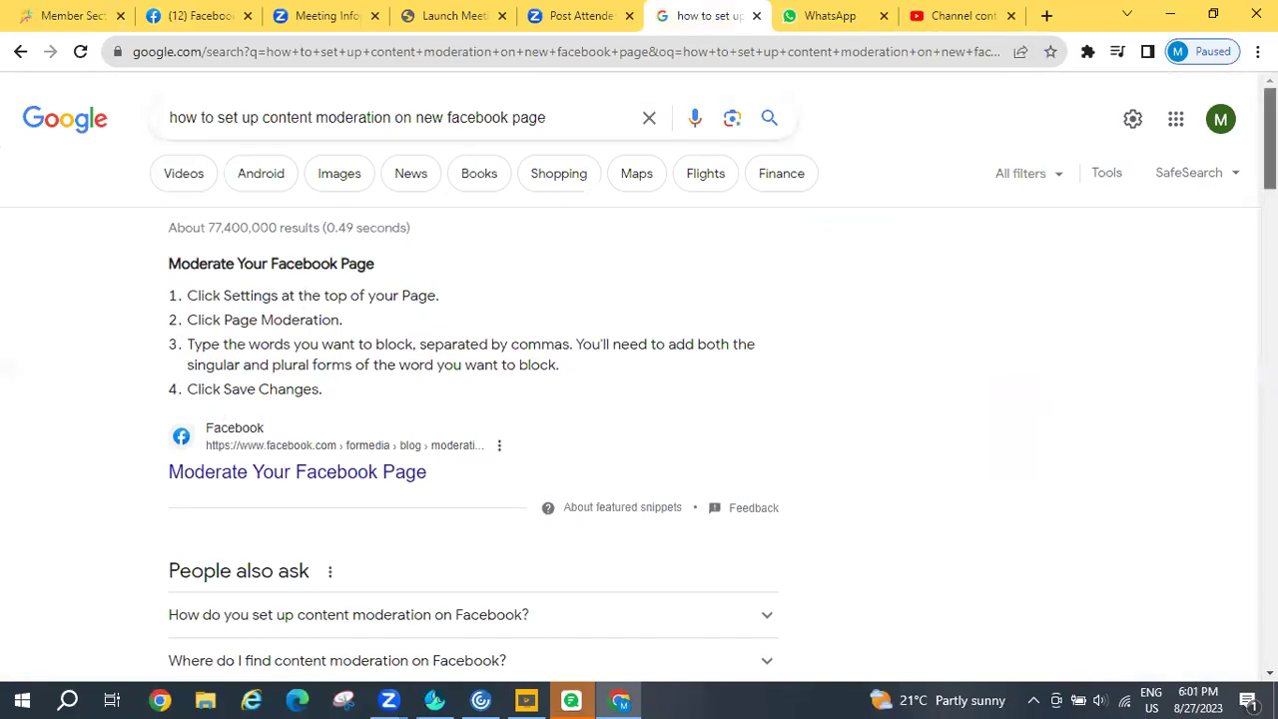
scroll(1047, 308, down, 5)
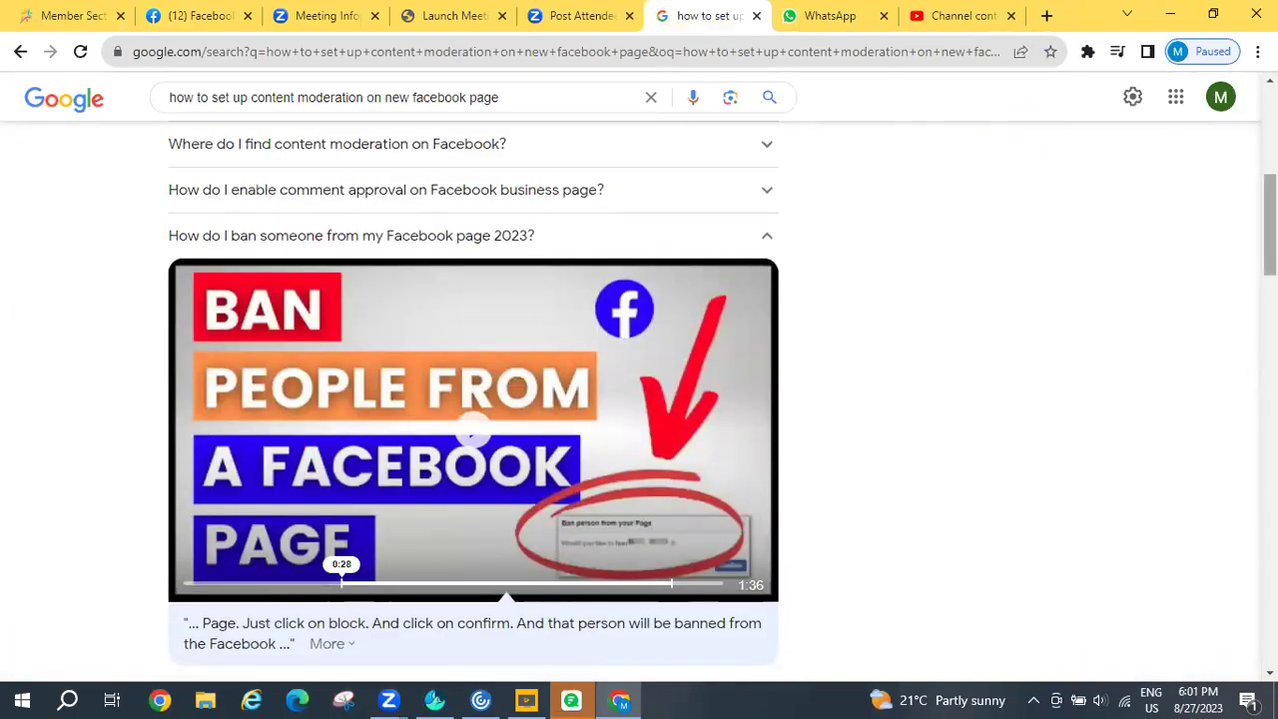
scroll(488, 277, up, 5)
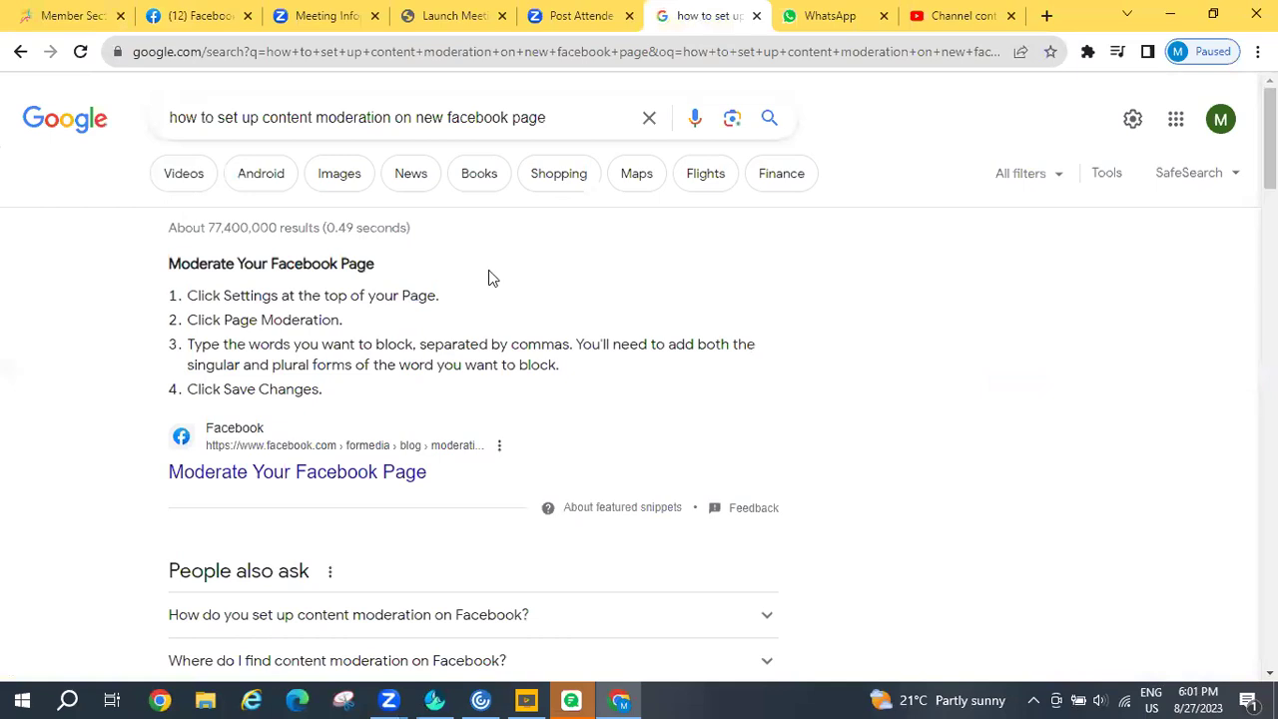
click(78, 20)
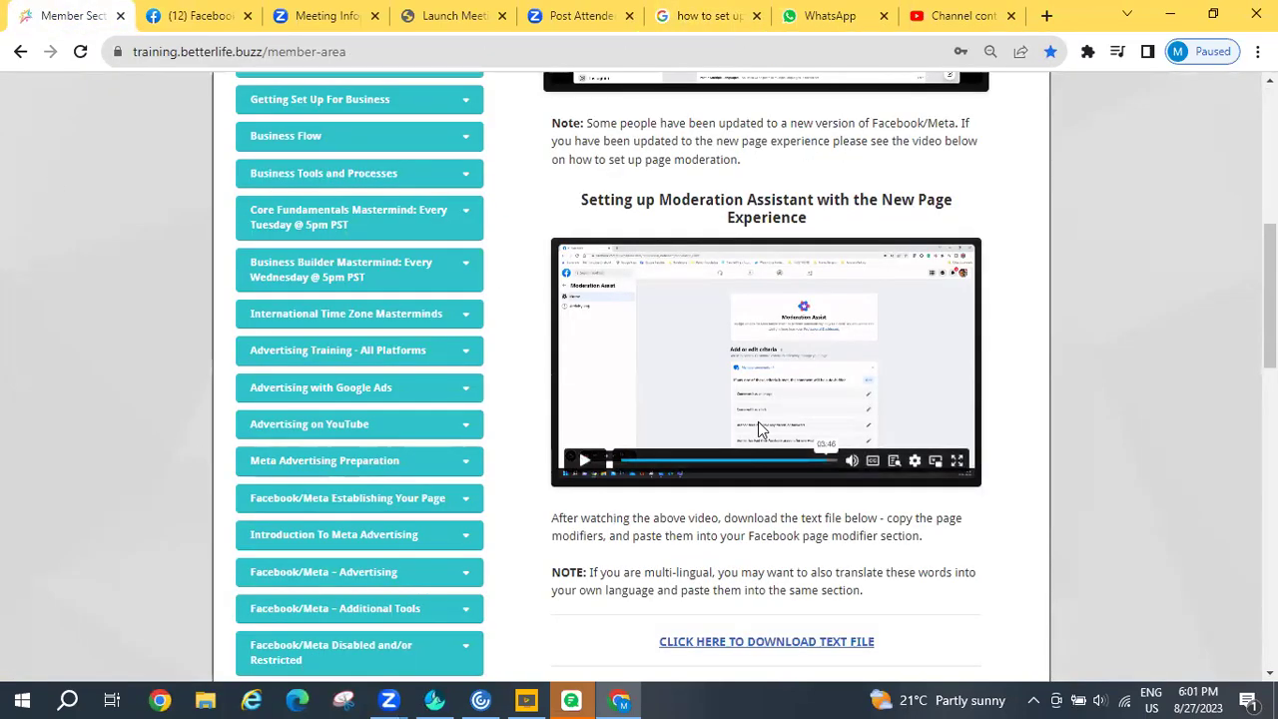
scroll(1098, 283, up, 1)
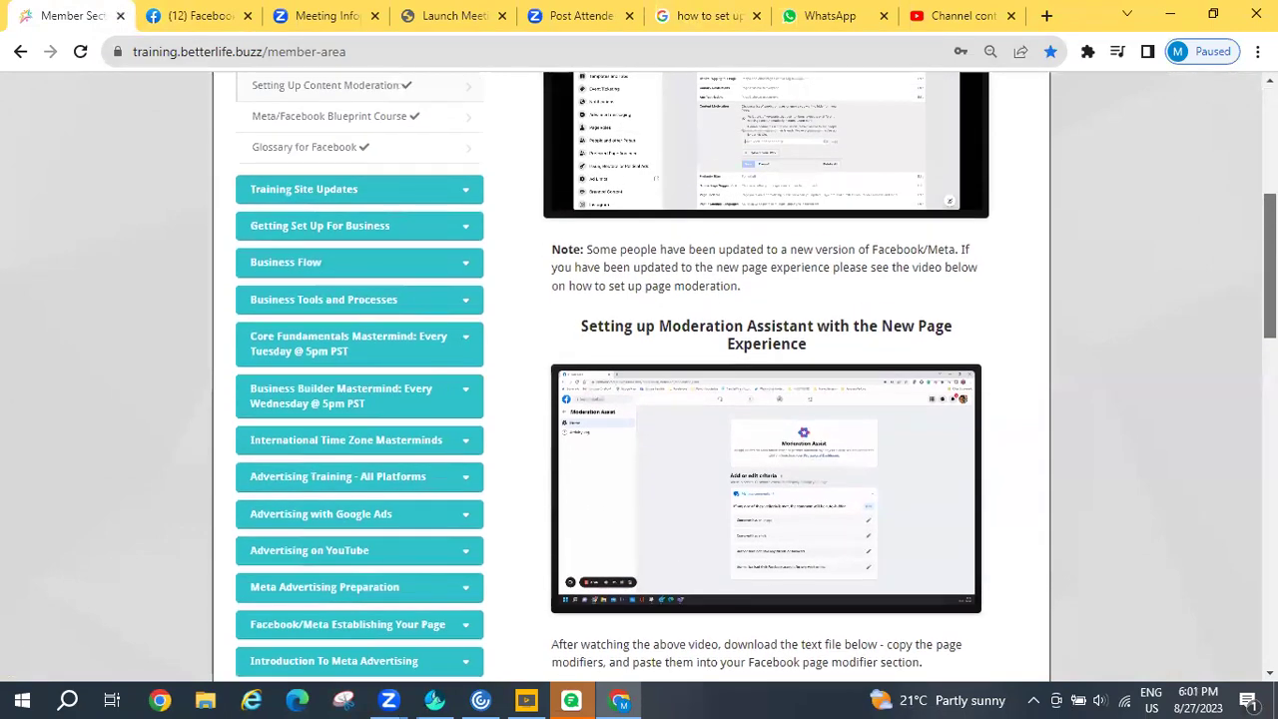
Open Moderation Assist from the professional dashboard of the Mahsagh Mentoring Hub Facebook page.
click(196, 15)
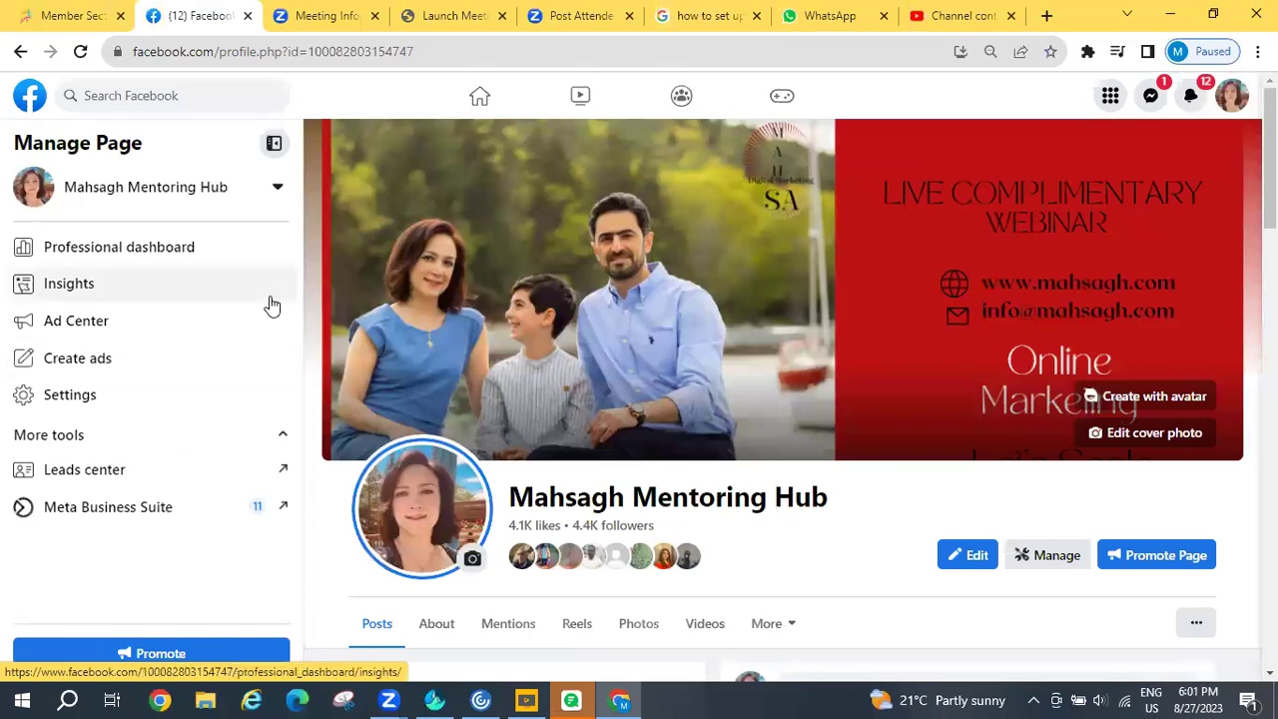
click(95, 258)
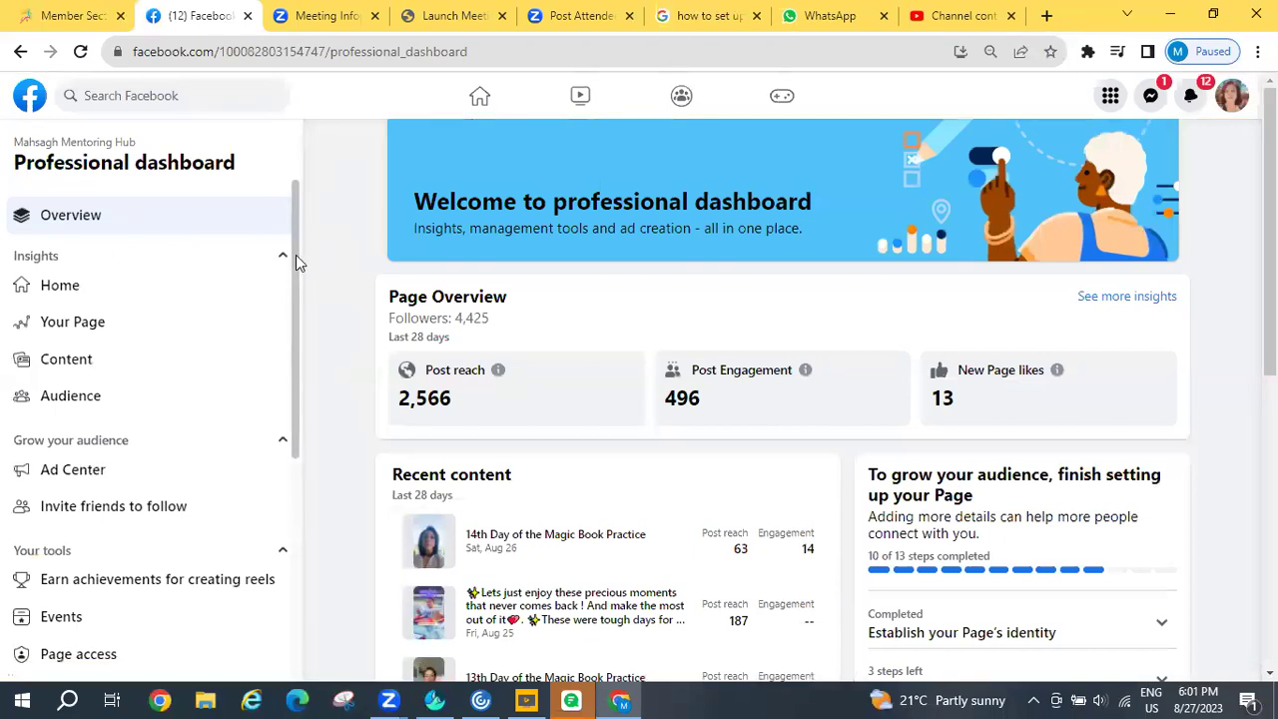
scroll(299, 308, down, 2)
scroll(303, 339, down, 3)
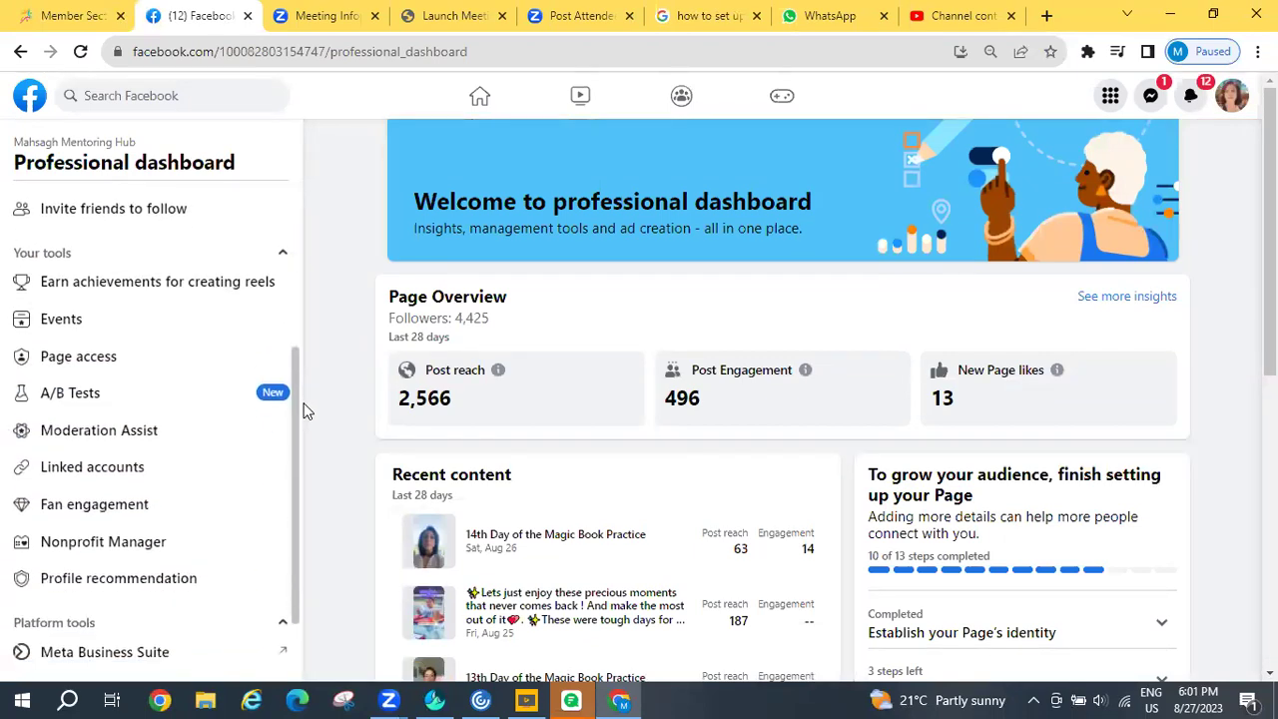
click(95, 437)
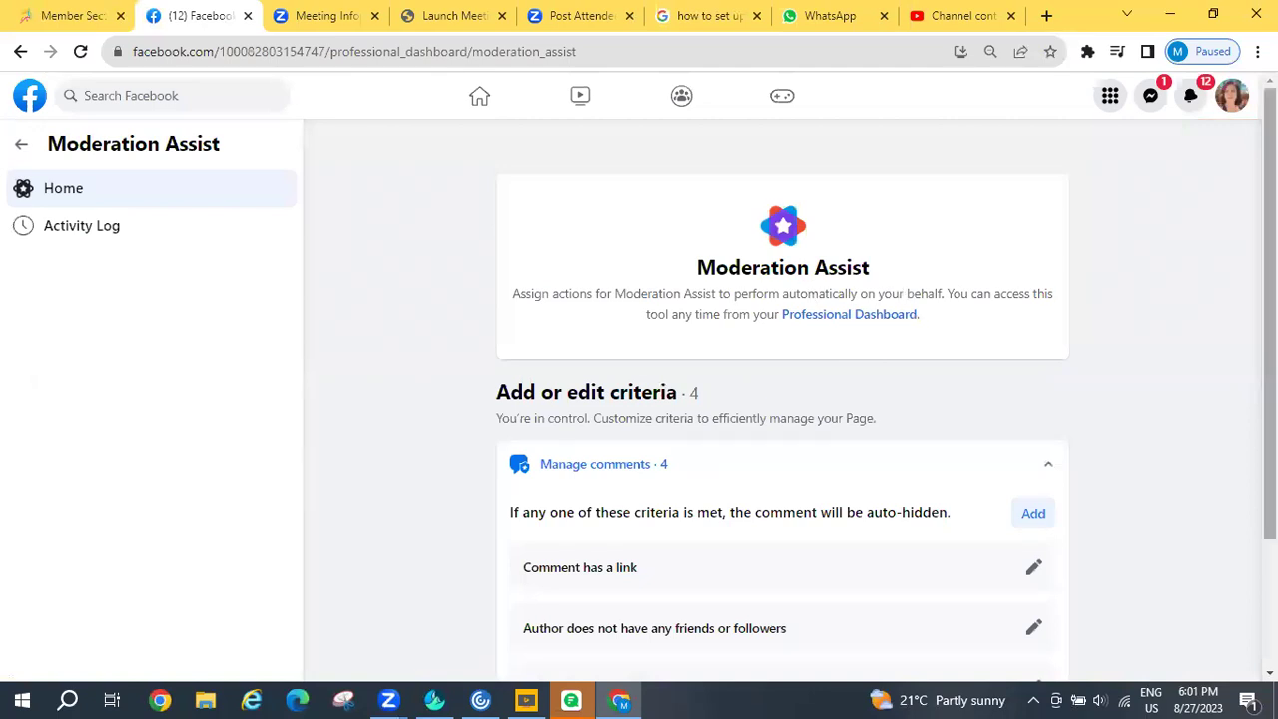
Review the existing criteria for auto-hiding comments and inspect the details of the "Comment has a link" criterion.
scroll(929, 288, down, 2)
scroll(1145, 491, down, 1)
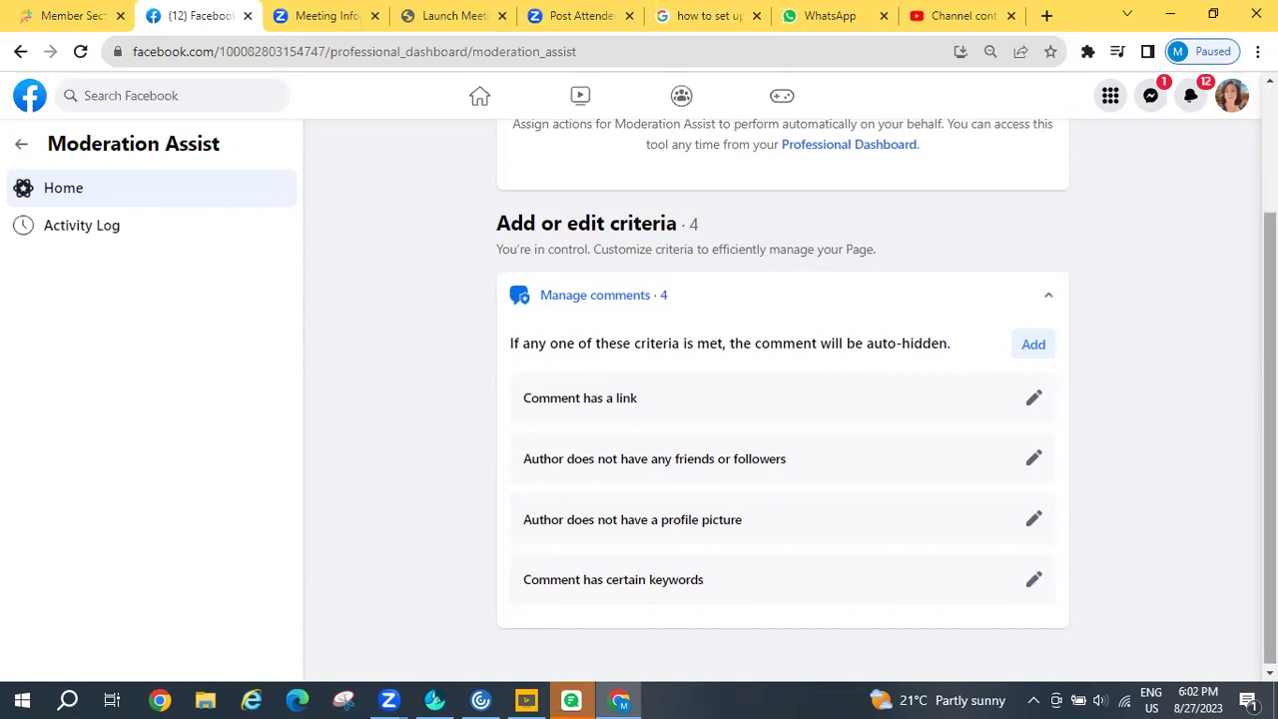
drag(1270, 419, 1269, 420)
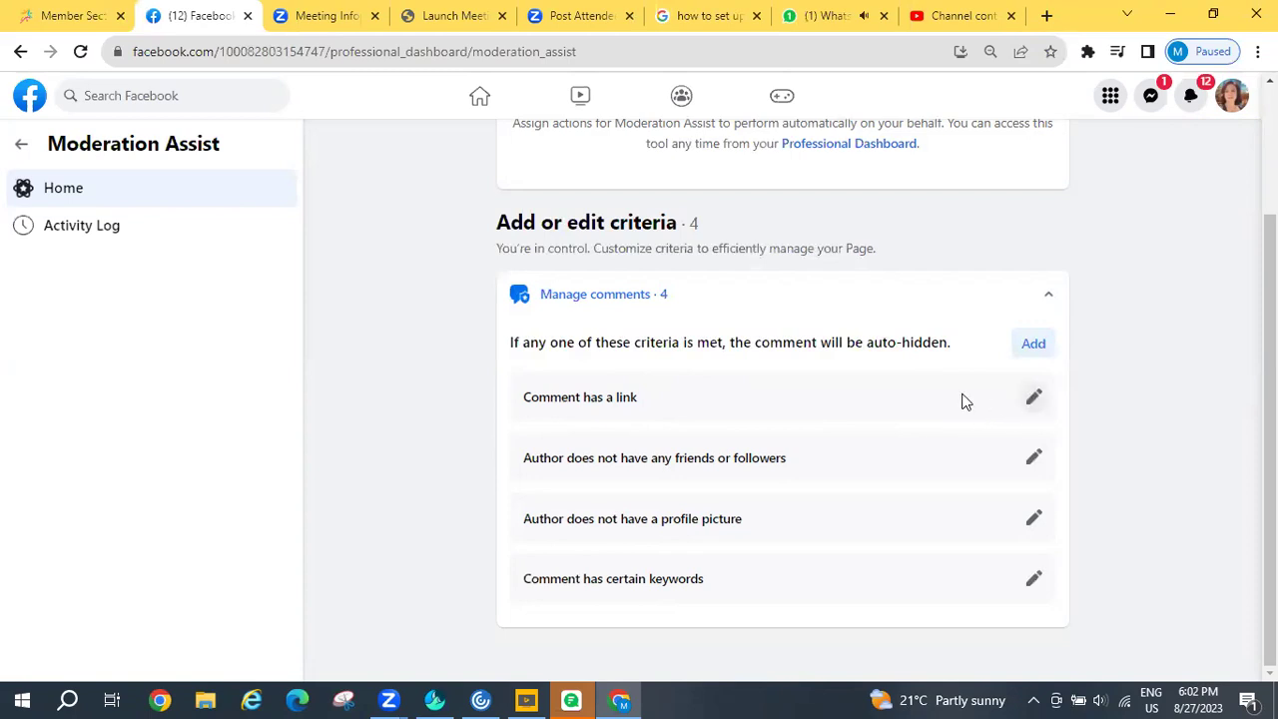
click(1035, 400)
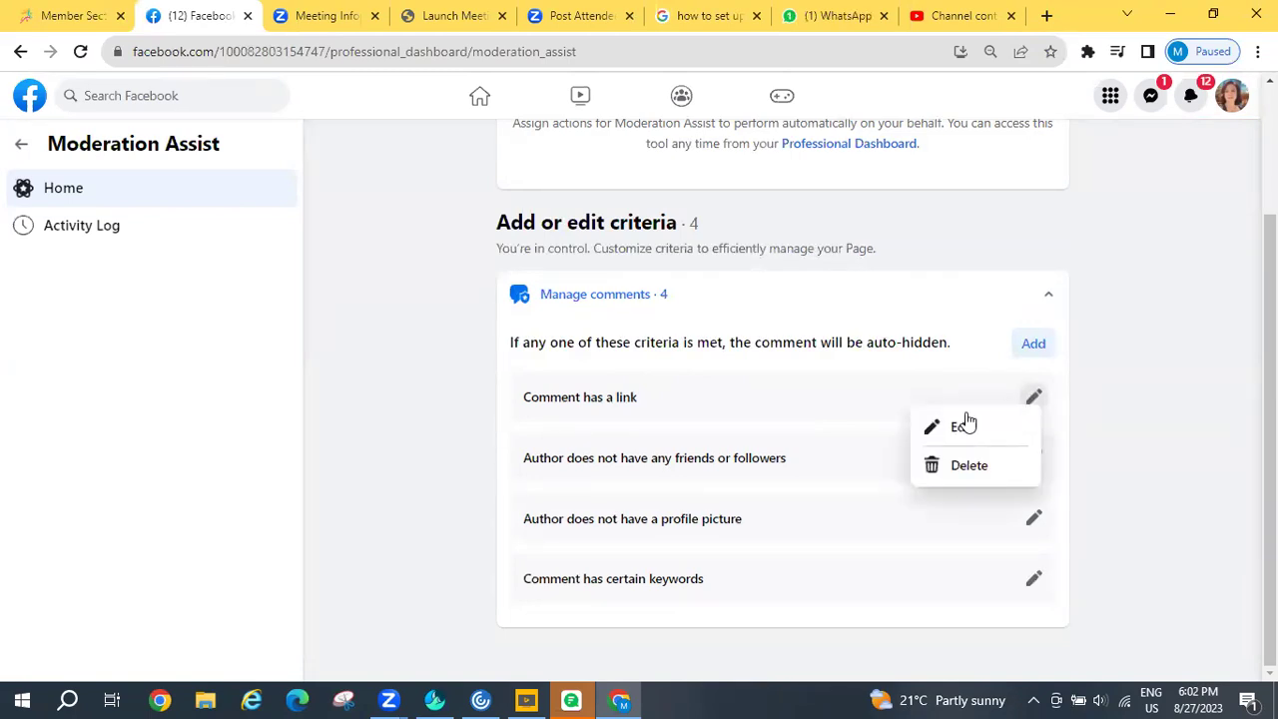
click(965, 437)
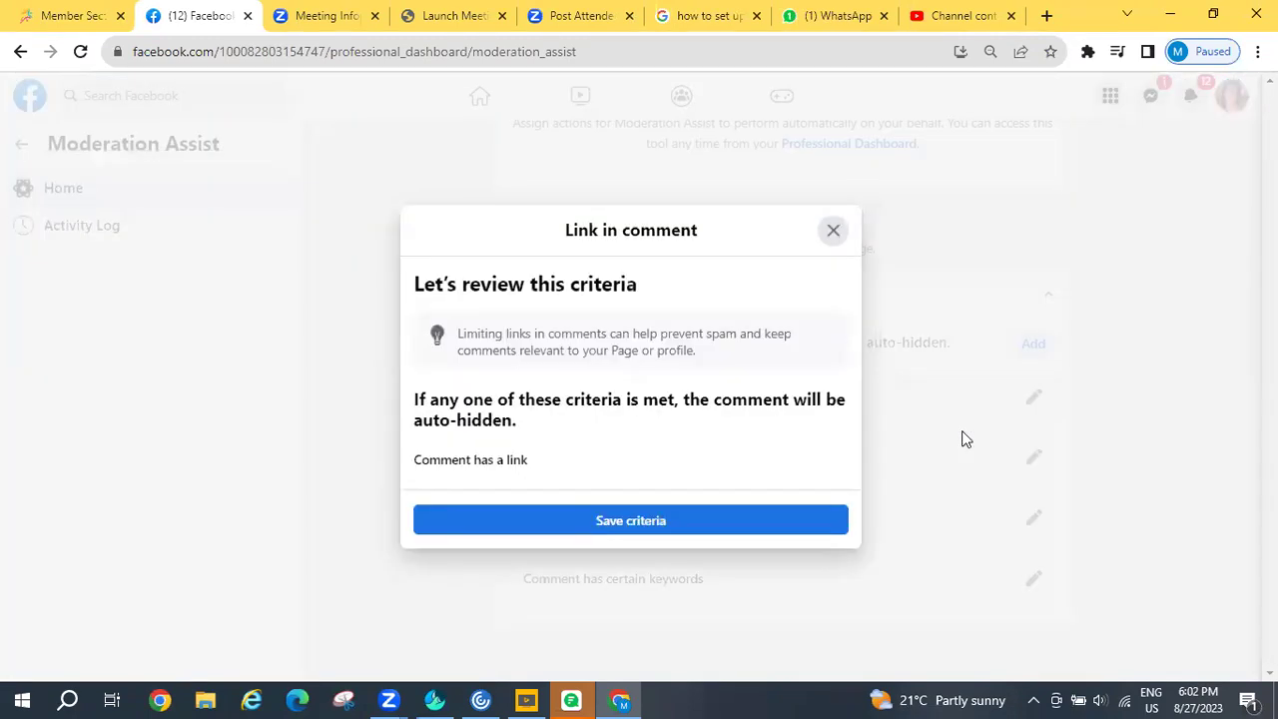
click(834, 233)
Delete the "Comment has a link" criterion from the comment management criteria.
click(1035, 403)
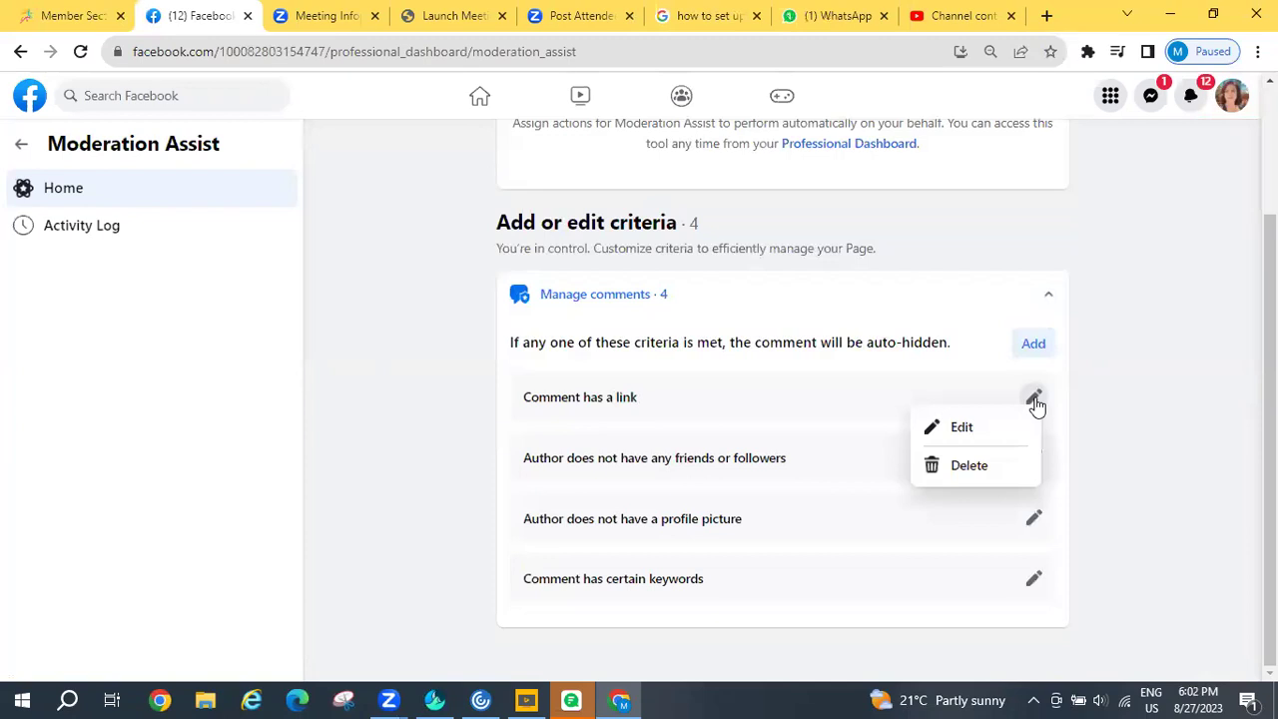
click(963, 467)
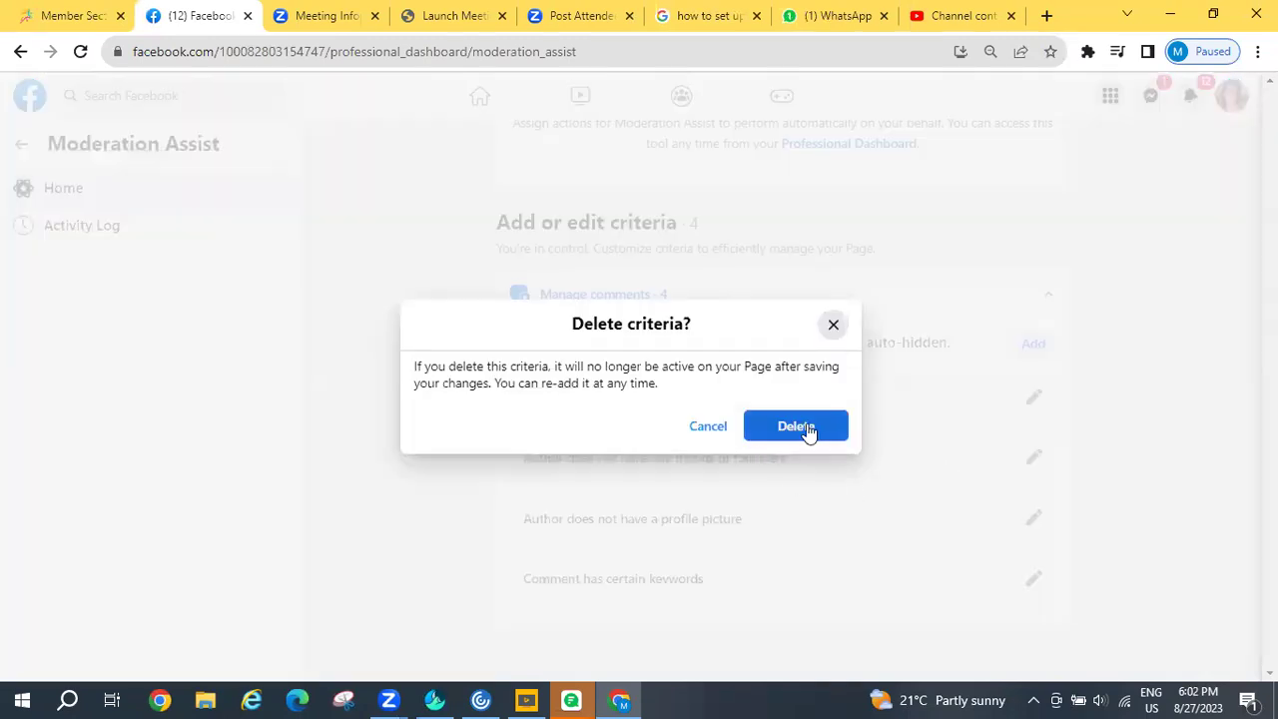
click(806, 428)
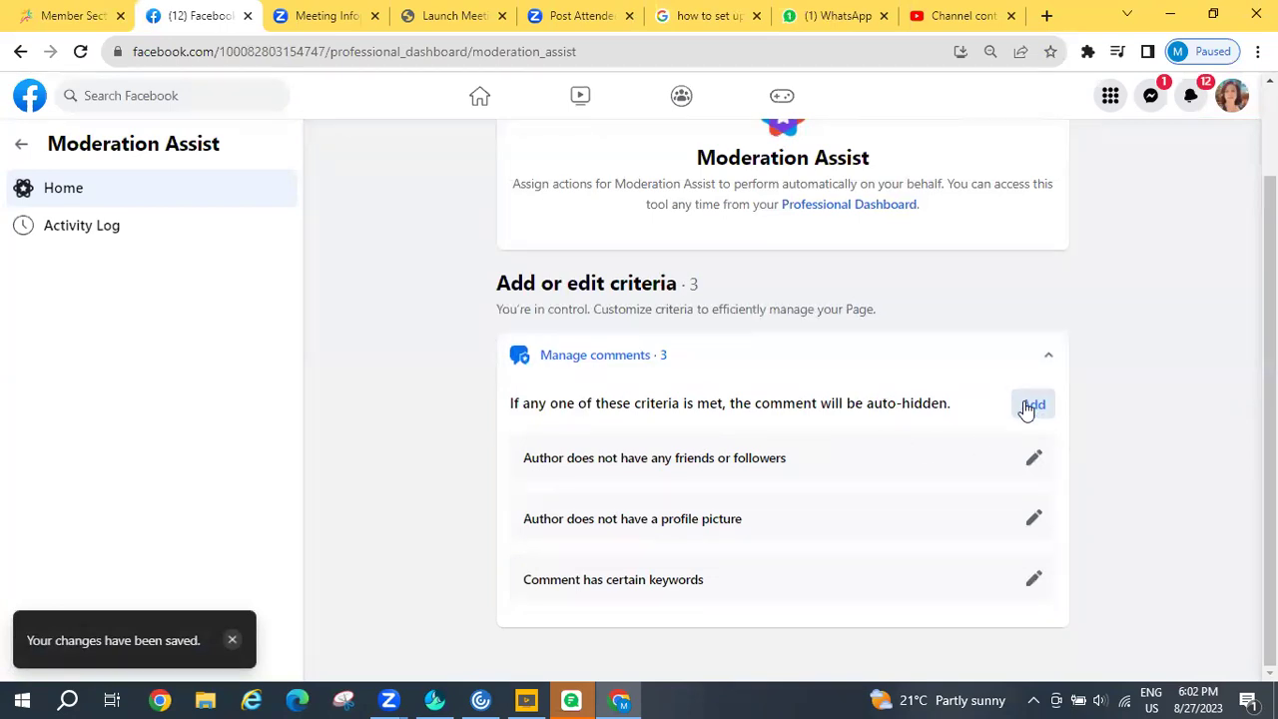
Add the "Link in comment" criterion to Moderation Assist so comments containing a link are auto-hidden.
click(1027, 404)
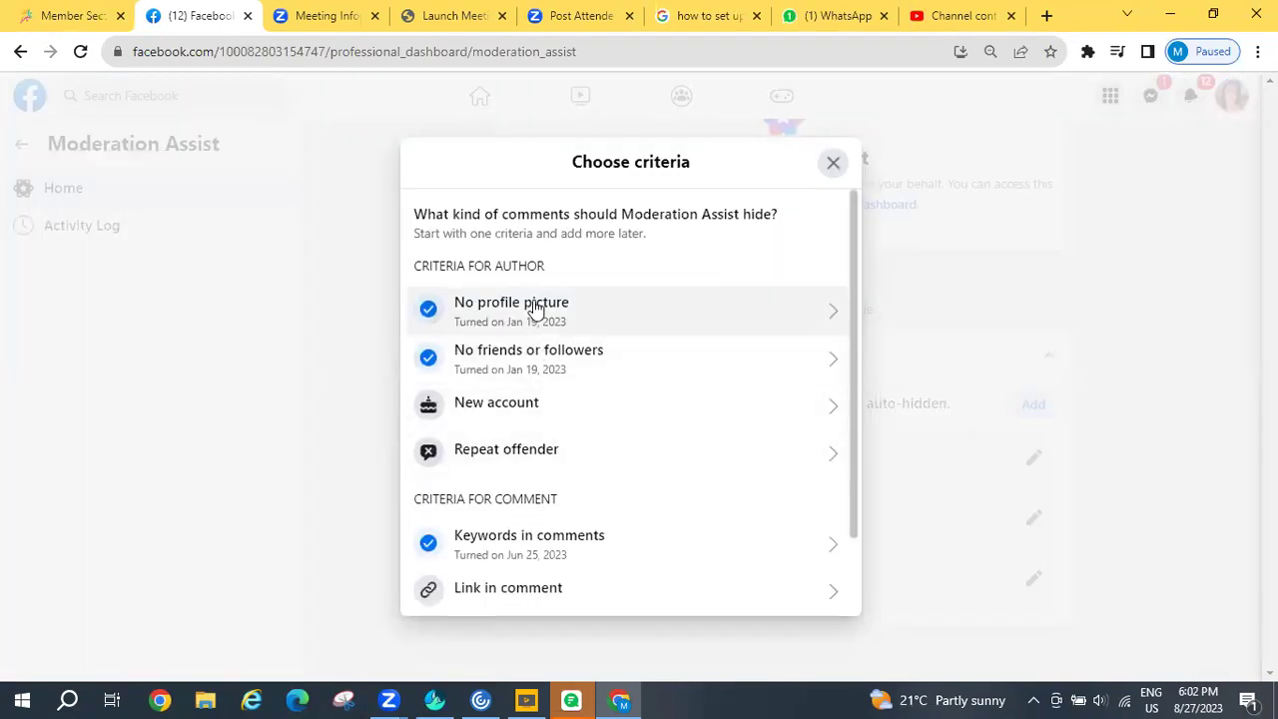
scroll(856, 436, down, 1)
scroll(859, 489, down, 1)
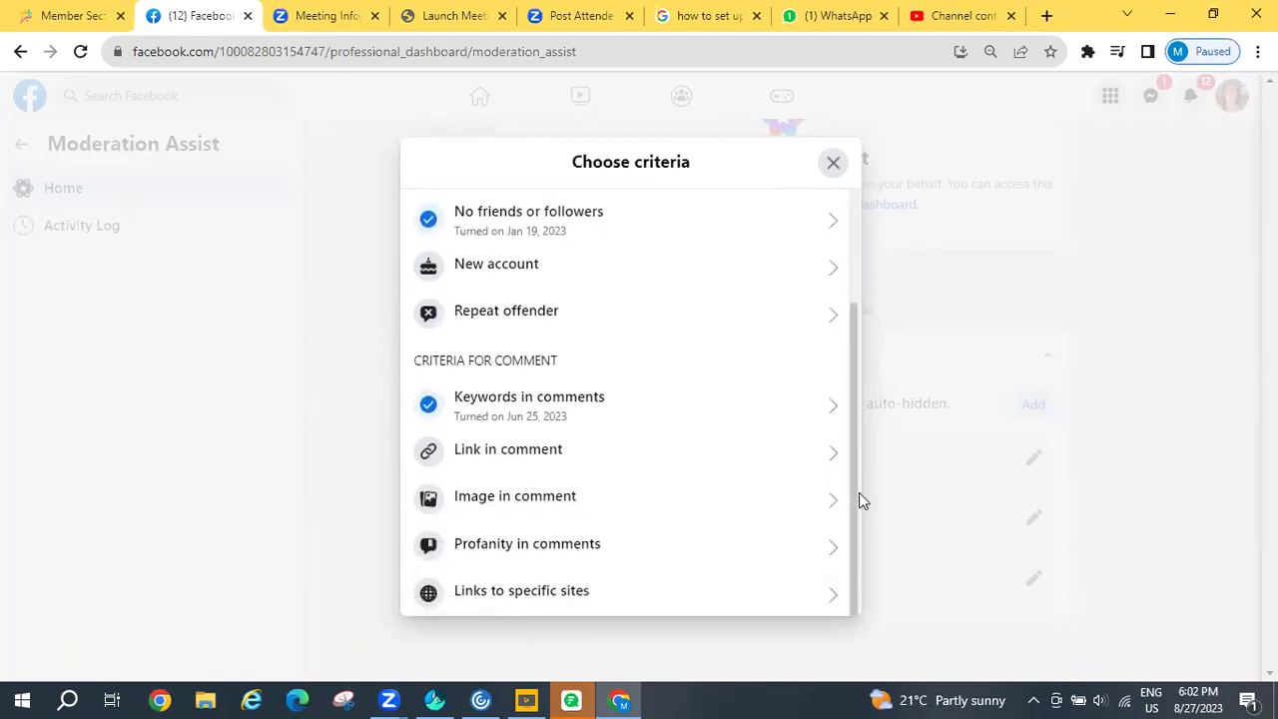
scroll(858, 496, down, 1)
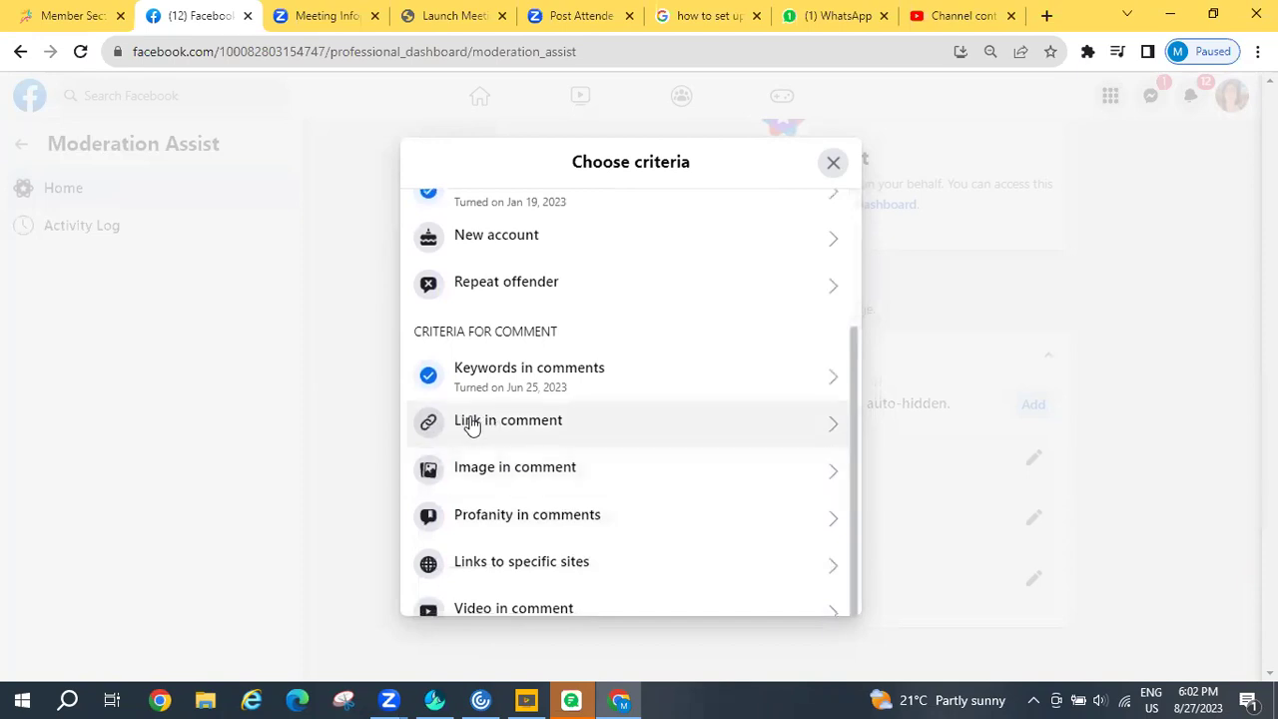
click(828, 429)
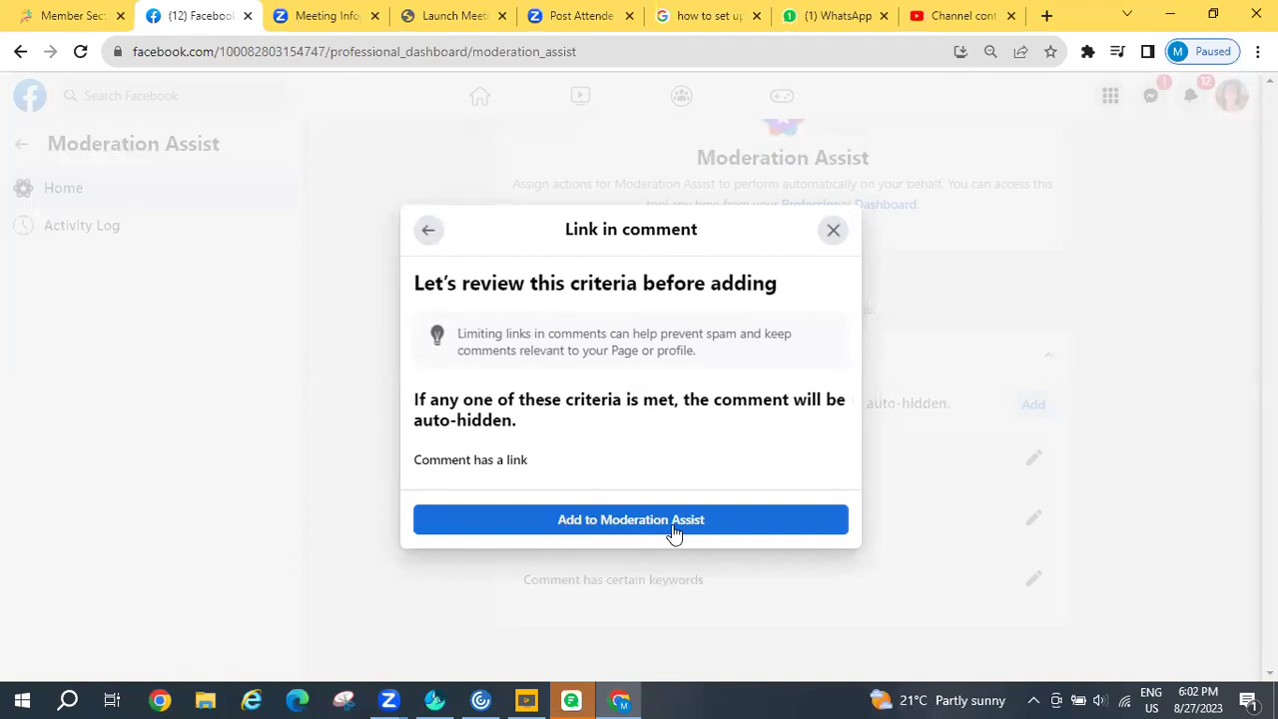
click(636, 524)
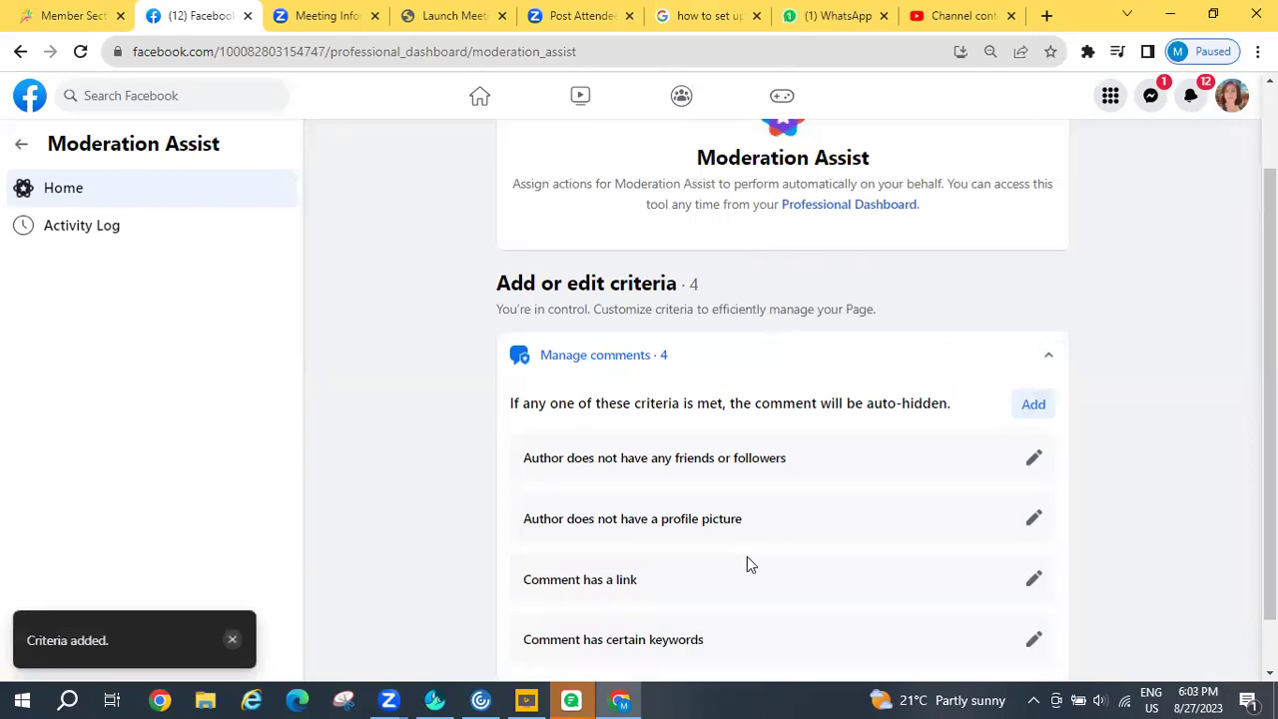
Add the "Video in comment" criterion to Moderation Assist so comments containing a video are auto-hidden.
scroll(1102, 419, down, 1)
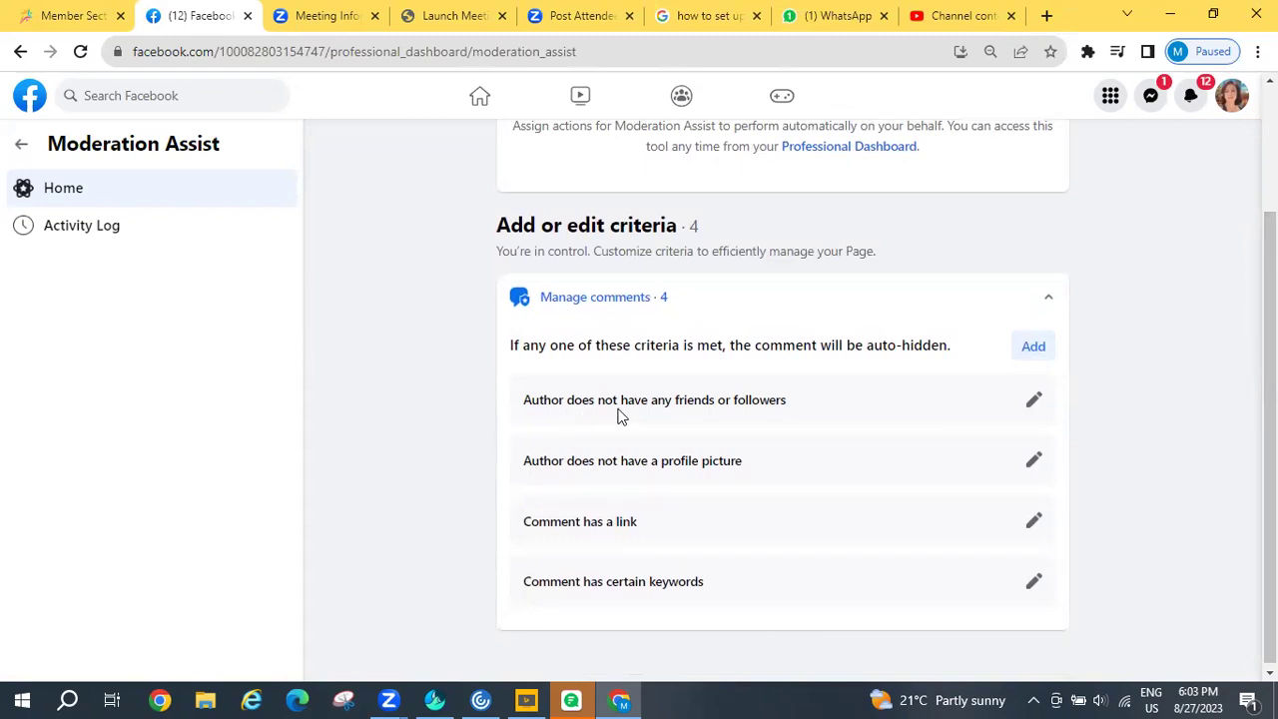
click(1033, 348)
drag(853, 365, 849, 552)
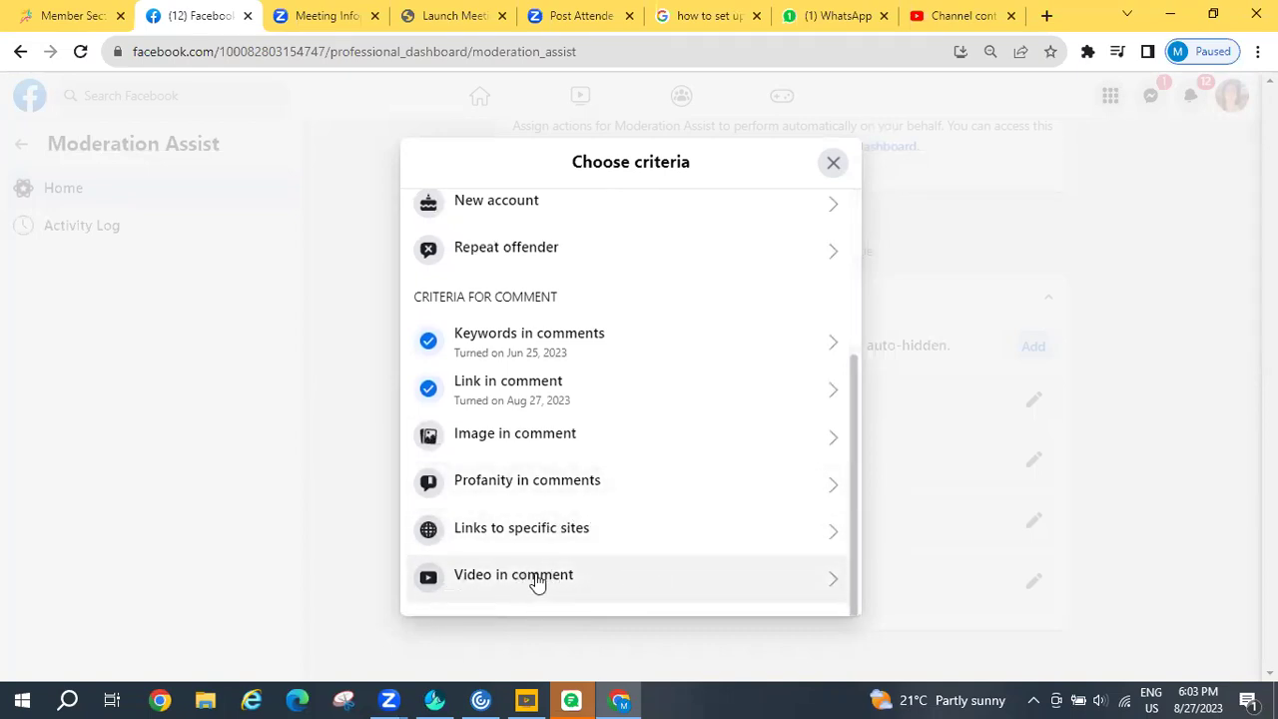
click(835, 581)
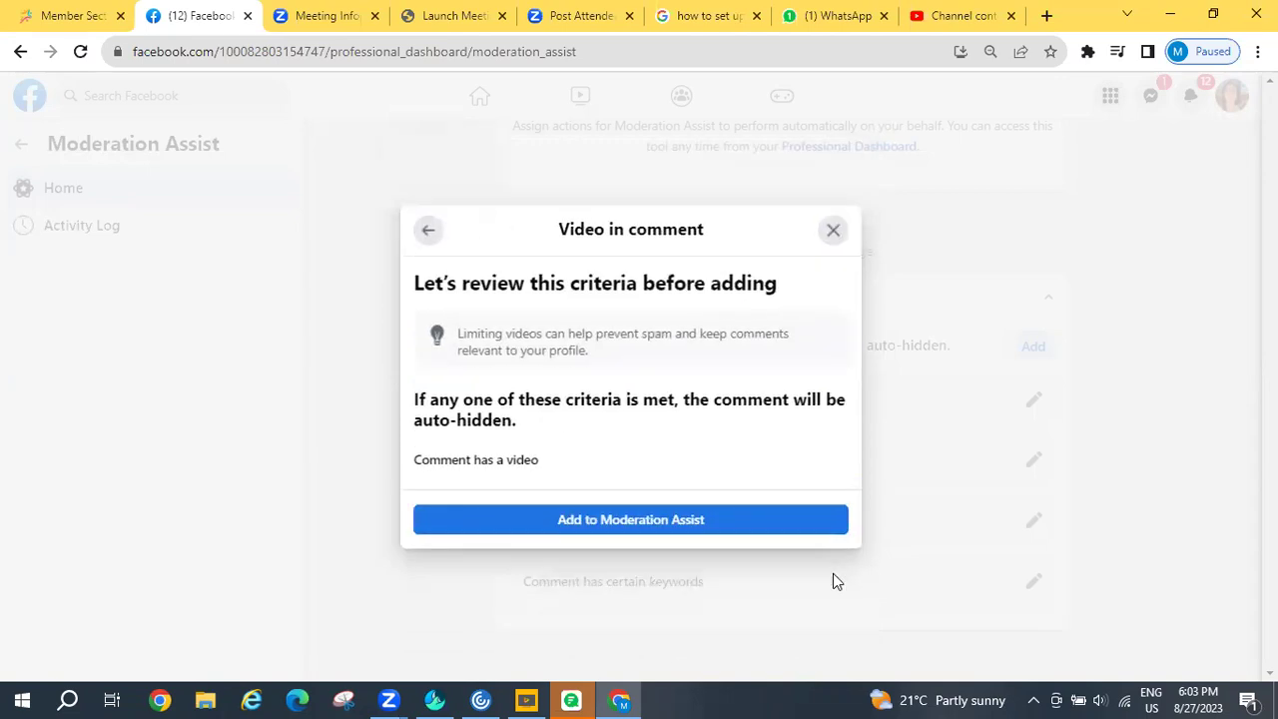
click(609, 518)
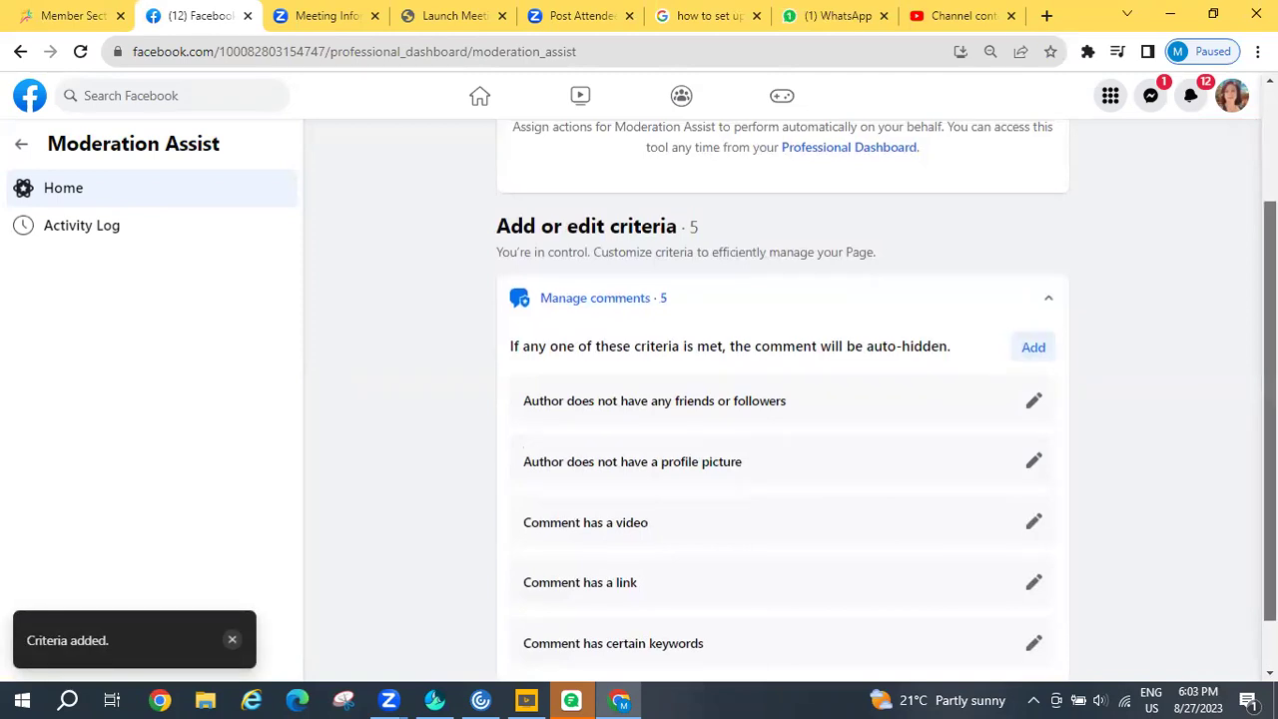
Check which actions are available for the "Comment has certain keywords" criterion, leaving it unedited.
scroll(1143, 423, down, 1)
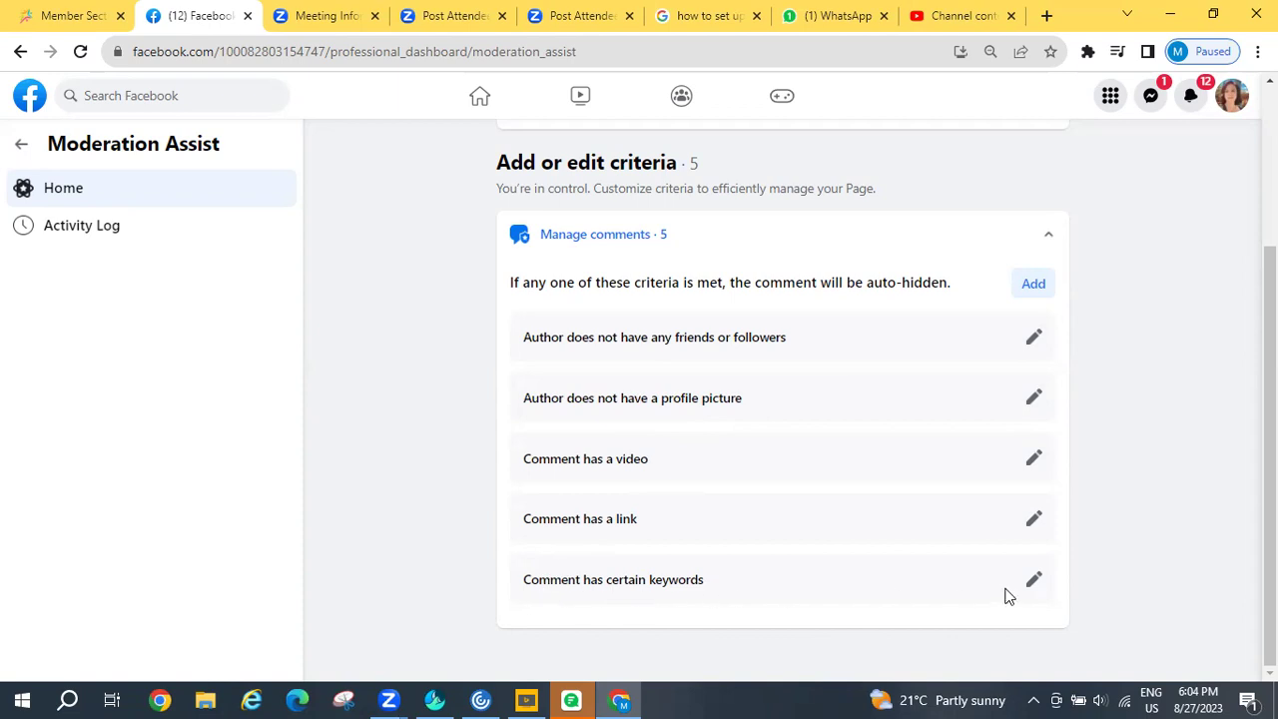
click(1034, 584)
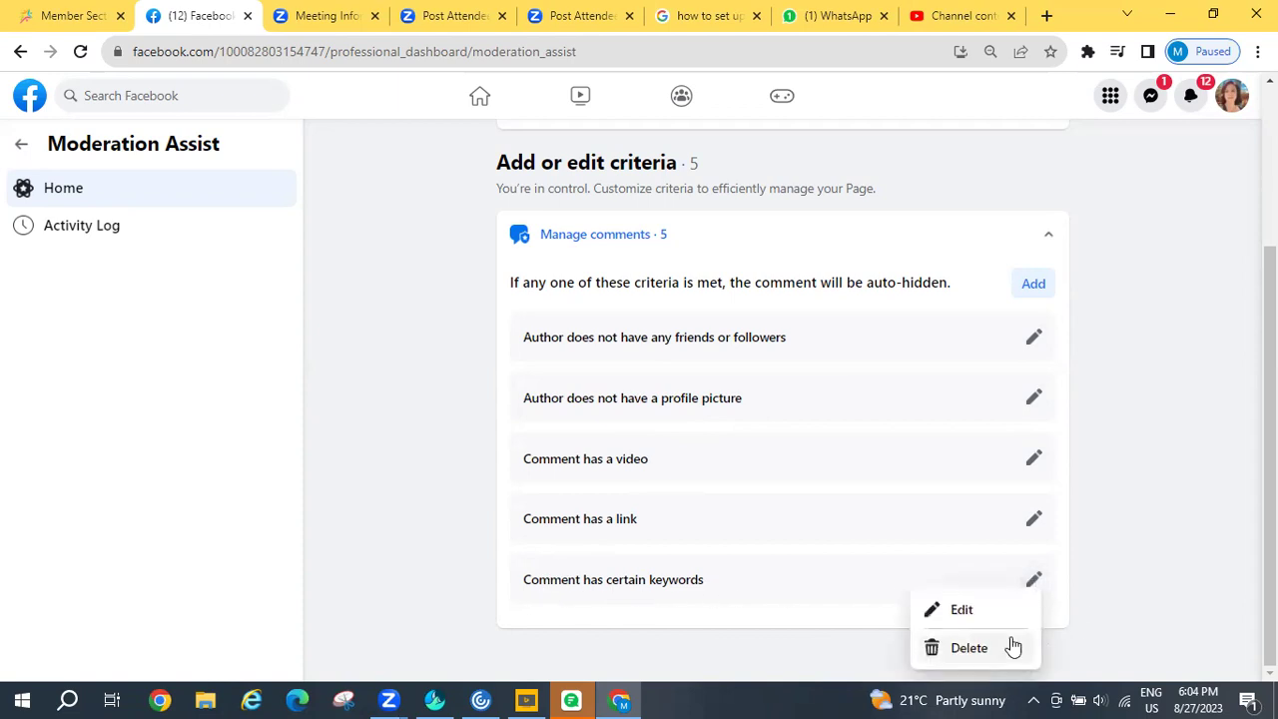
click(818, 587)
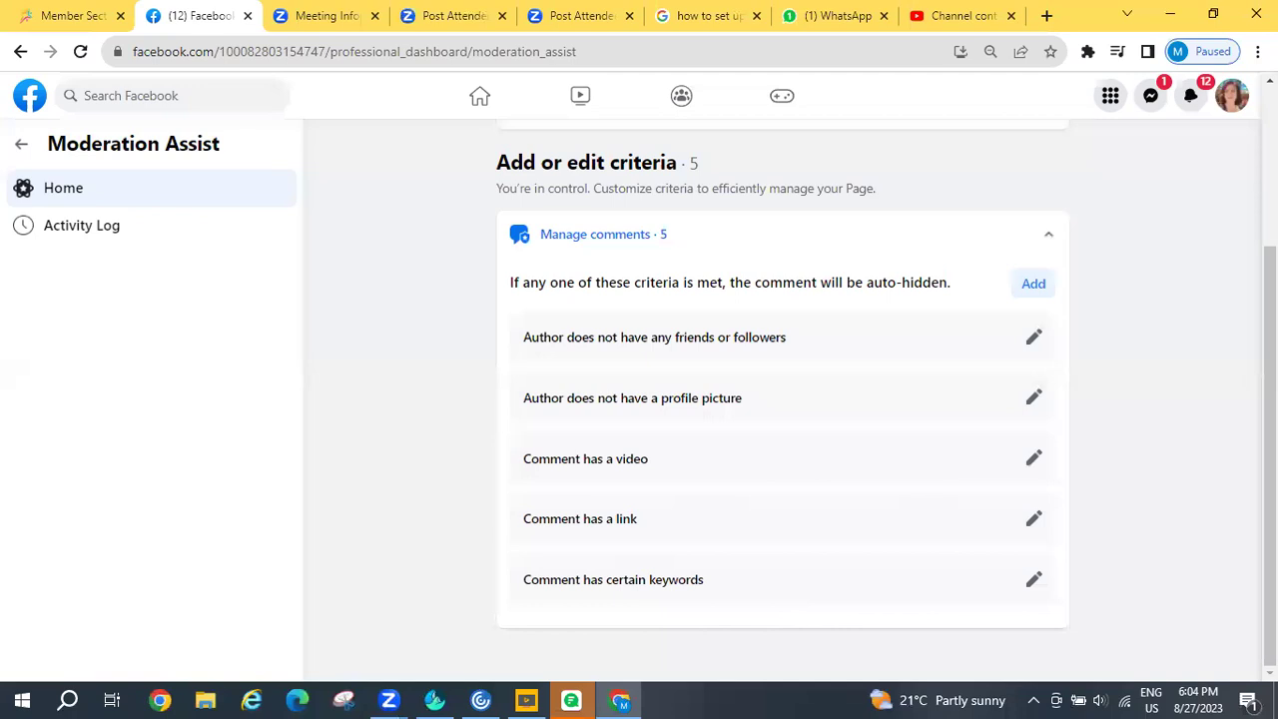
Add the "Repeat offender" author criterion to Moderation Assist and look over the criteria list.
scroll(782, 399, up, 3)
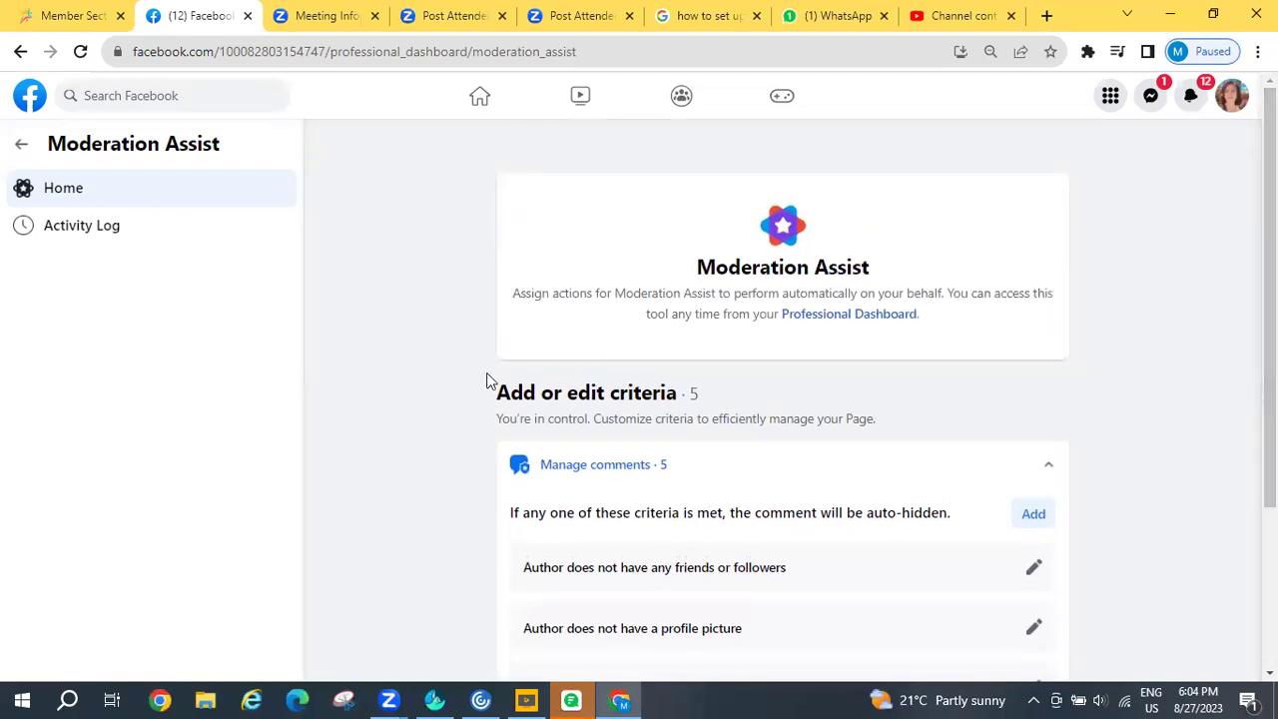
click(1034, 514)
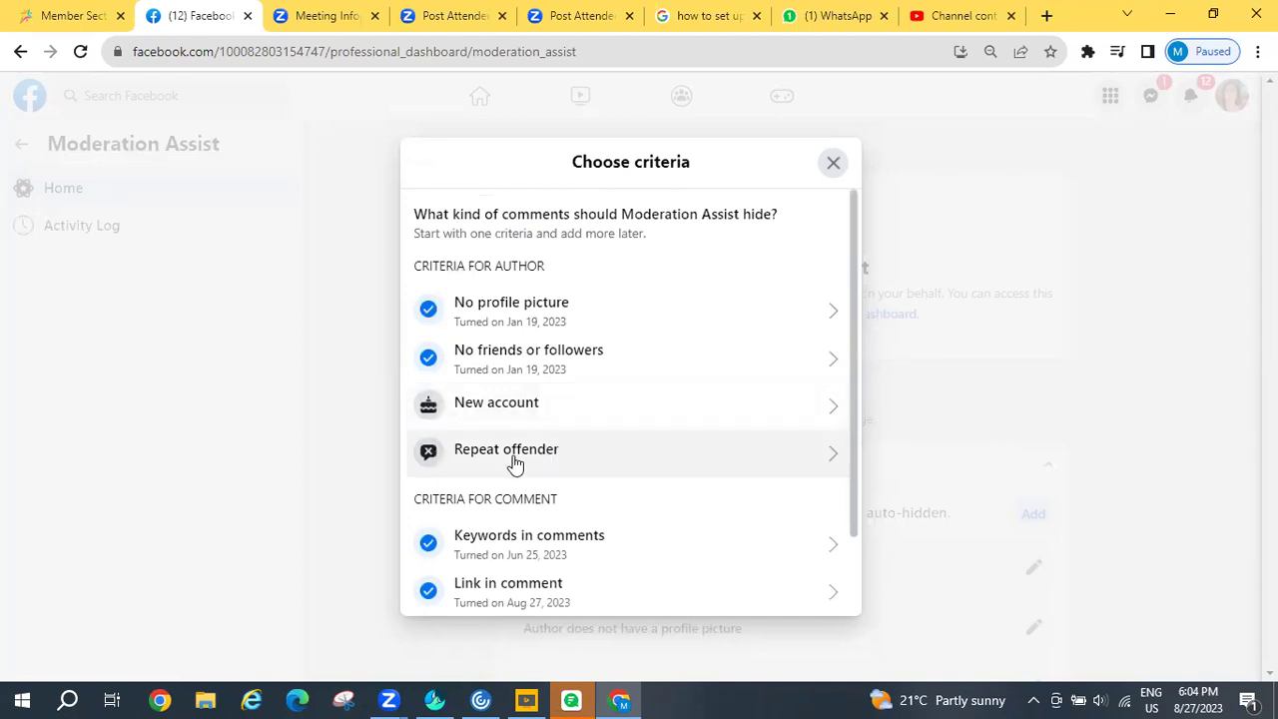
click(825, 456)
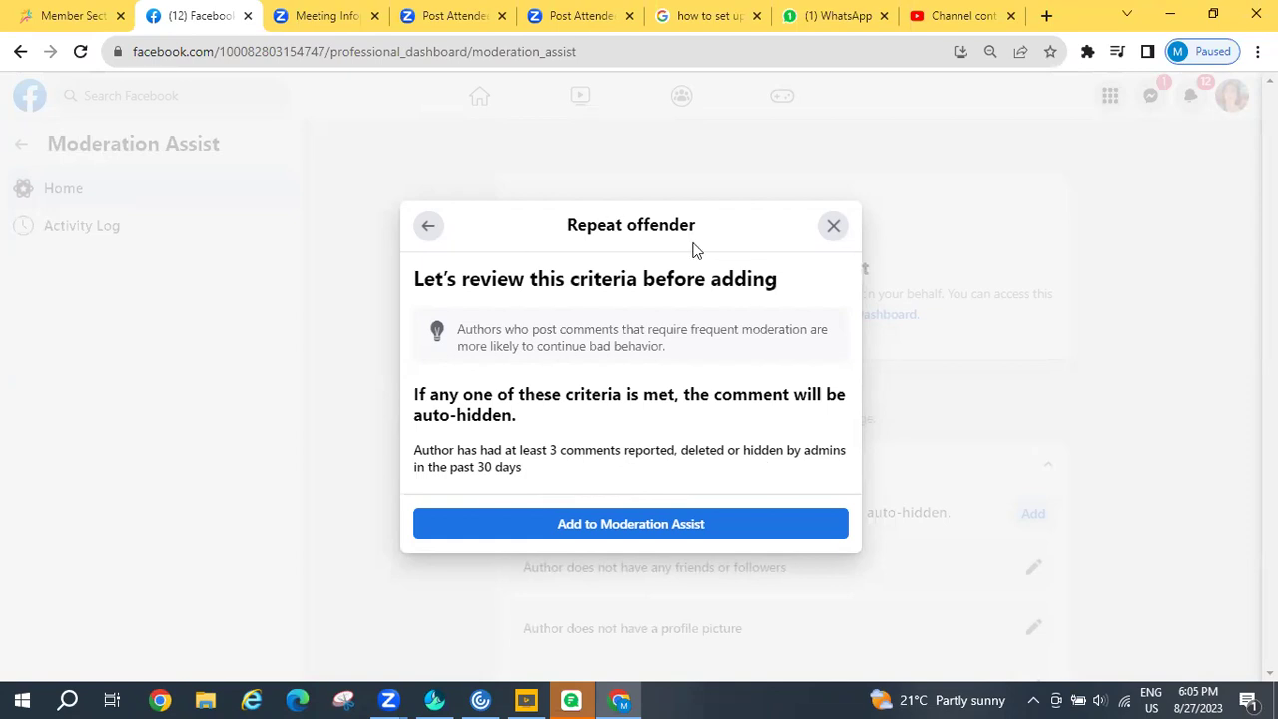
click(630, 526)
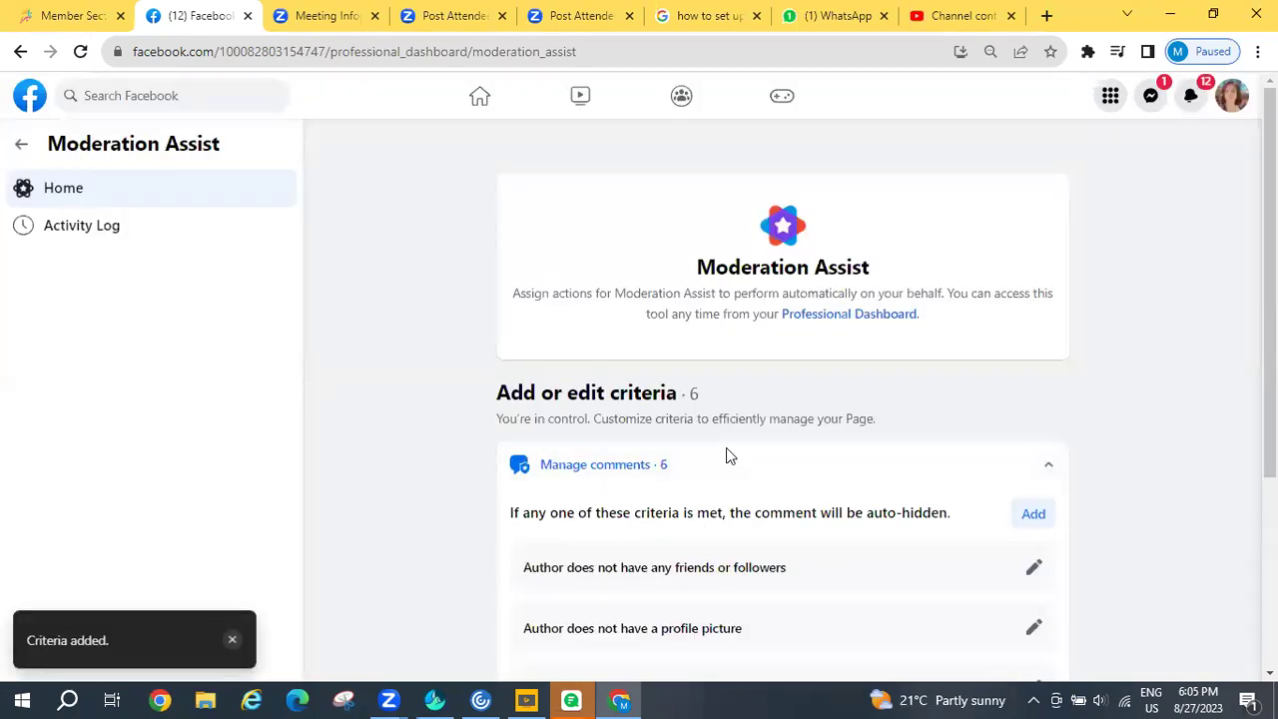
scroll(1267, 419, down, 1)
scroll(1268, 419, down, 2)
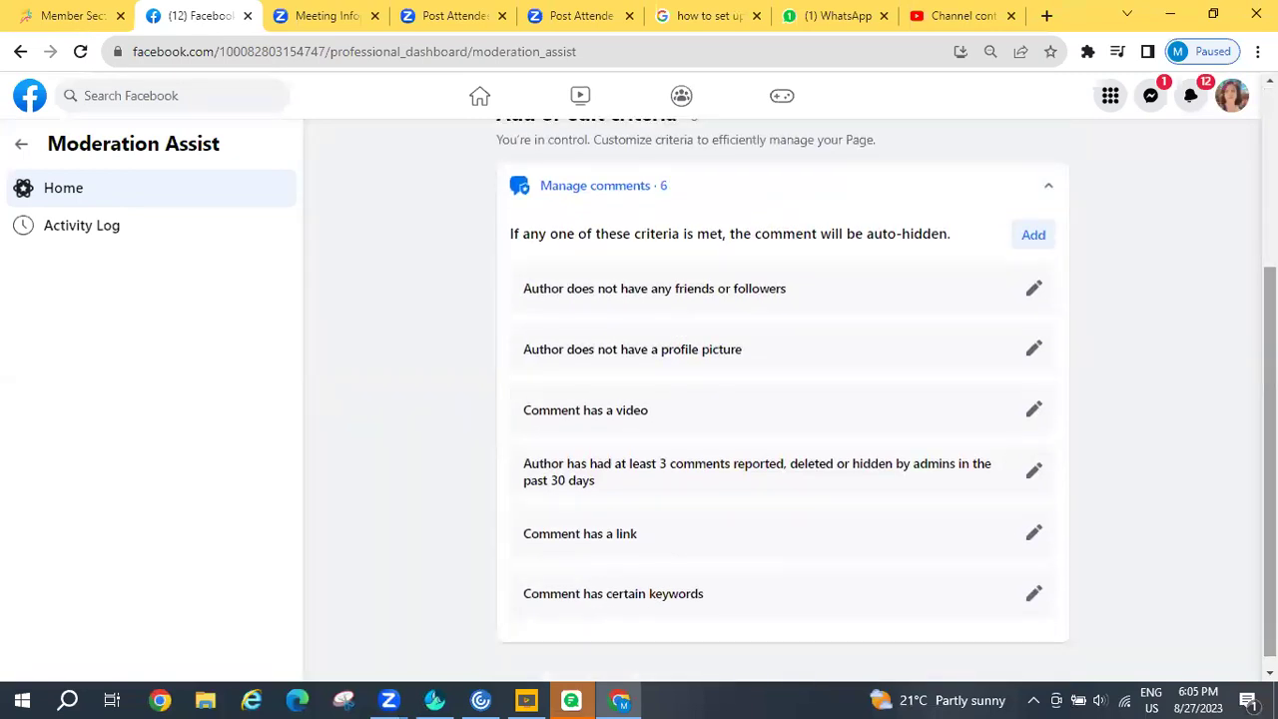
scroll(897, 272, up, 3)
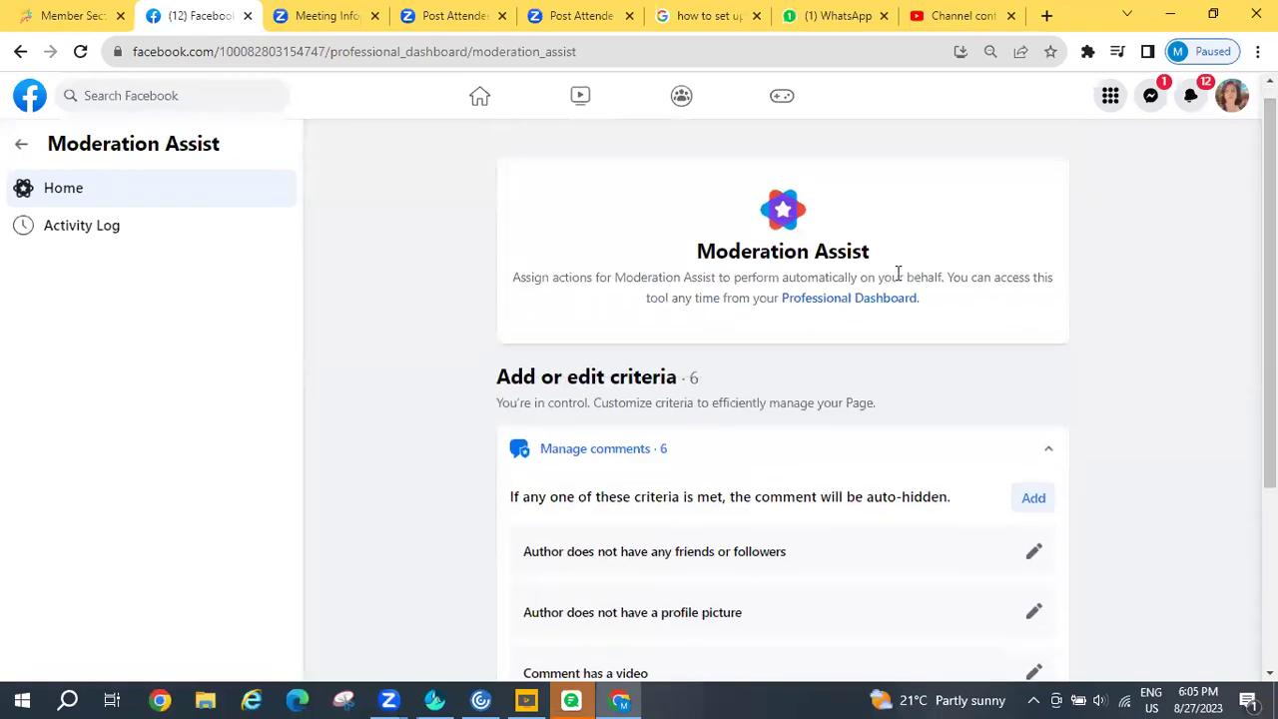